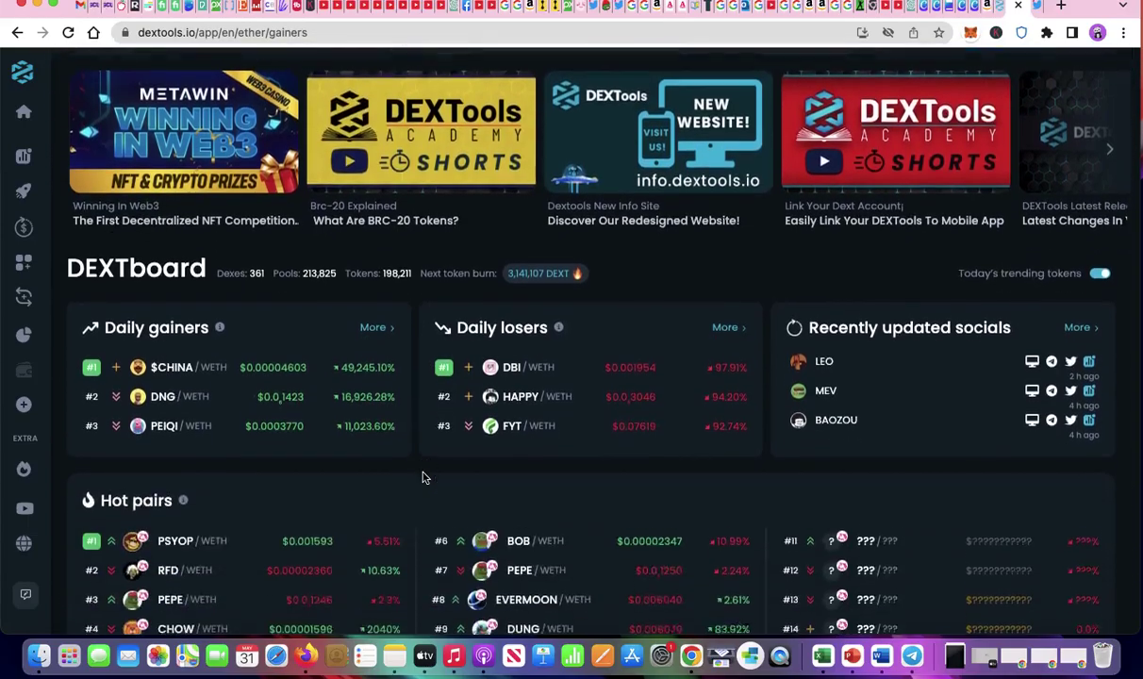
# Step: Scroll the Gainers table and open the STEVE/WETH pair explorer page
pyautogui.scroll(-8, 423, 478)
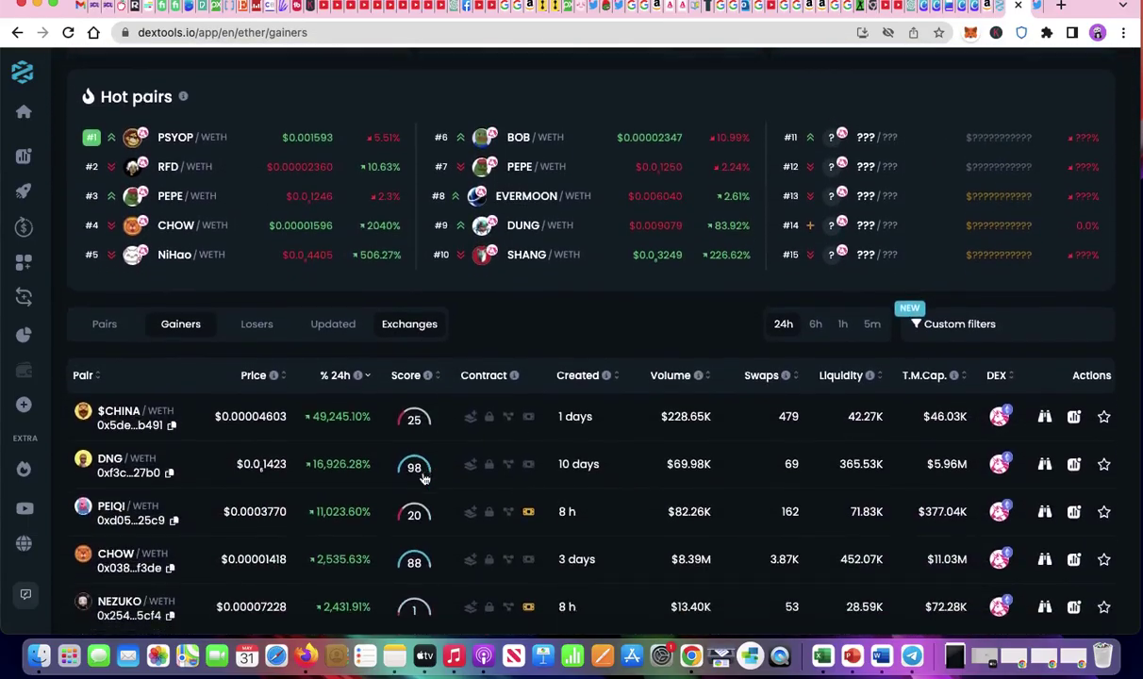
pyautogui.scroll(-8, 423, 478)
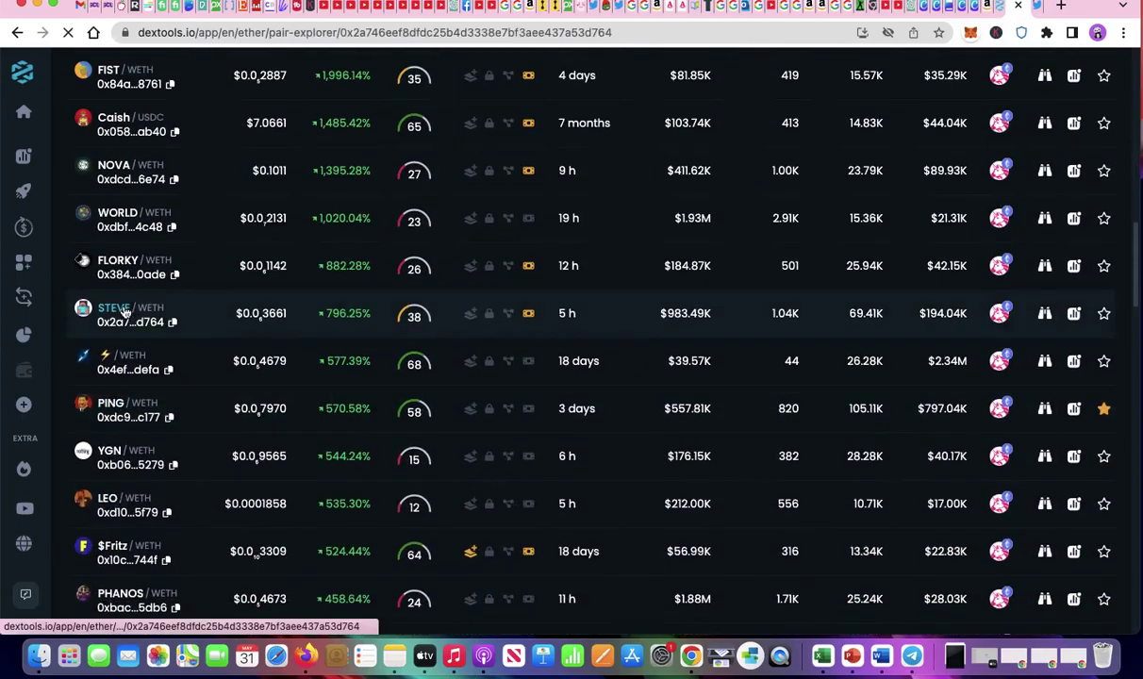
pyautogui.click(113, 311)
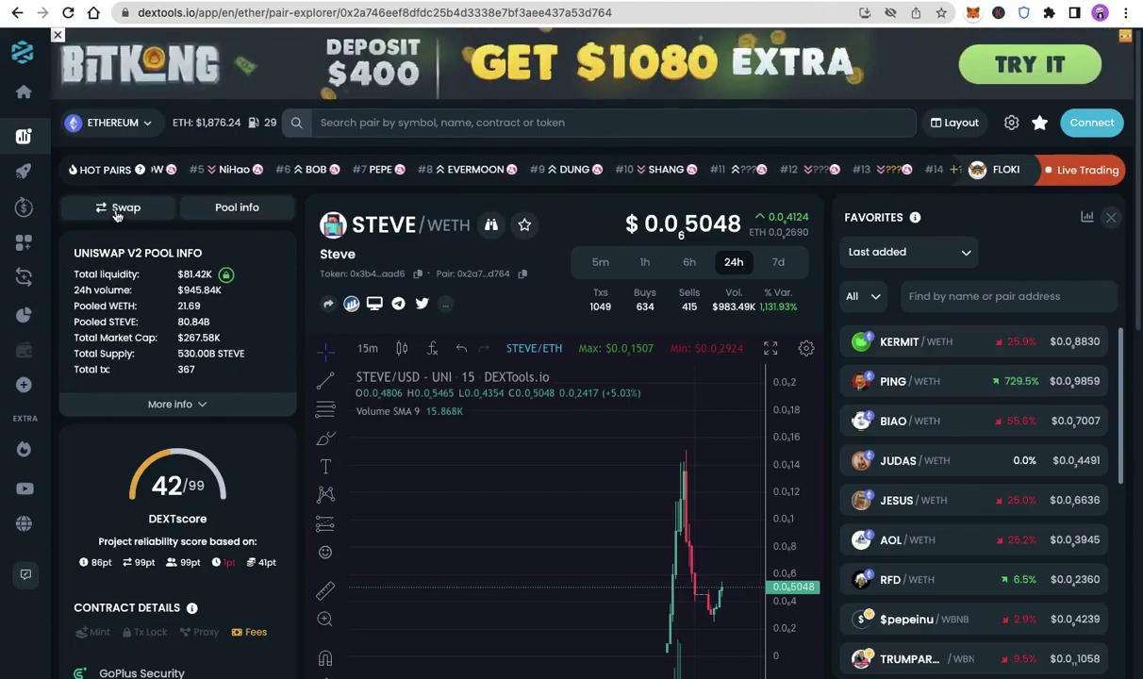
# Step: Set the swap form to spend ETH for STEVE, past the aggregator disclaimer, and bring up wallet options
pyautogui.click(116, 211)
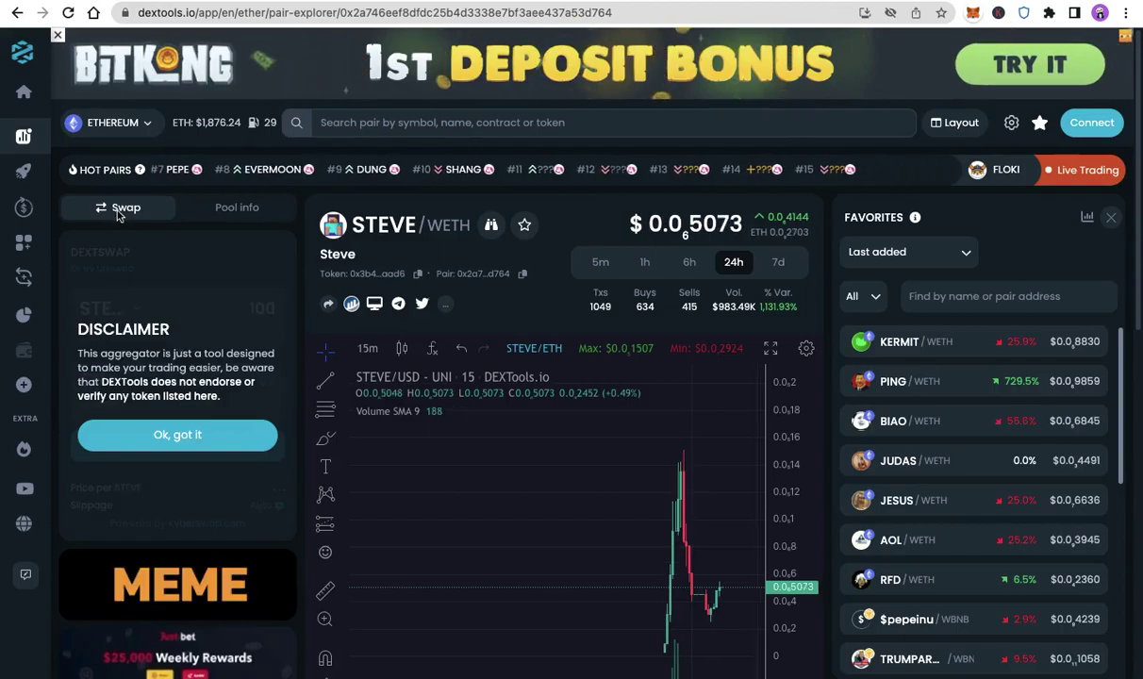
pyautogui.click(177, 435)
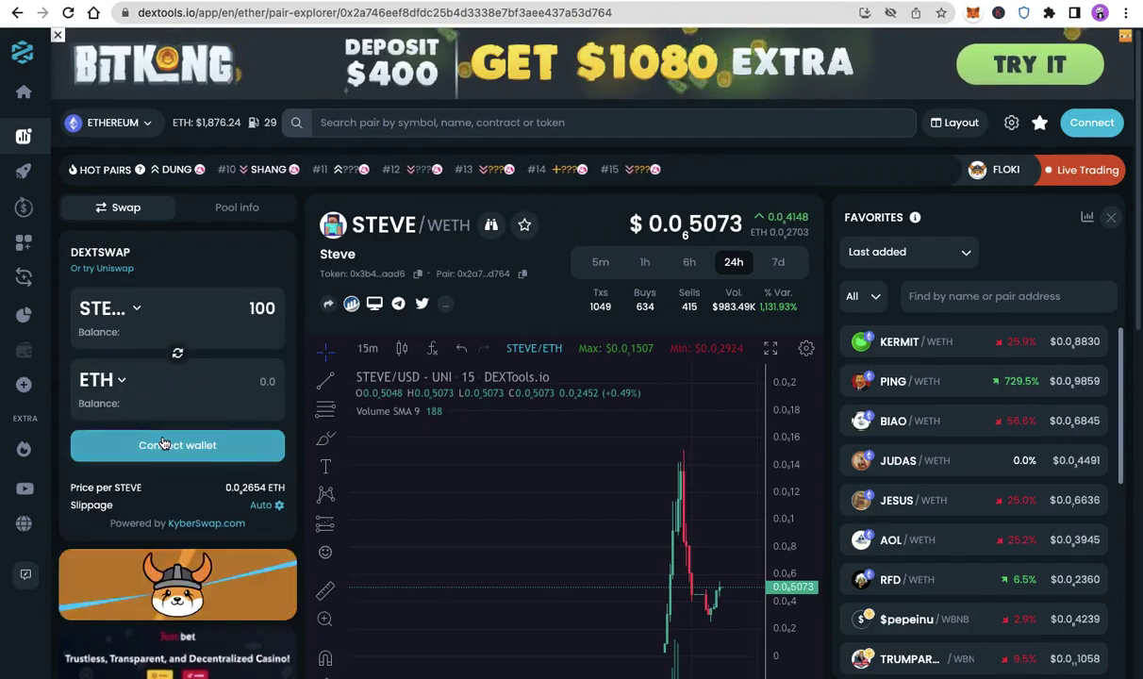
pyautogui.click(177, 353)
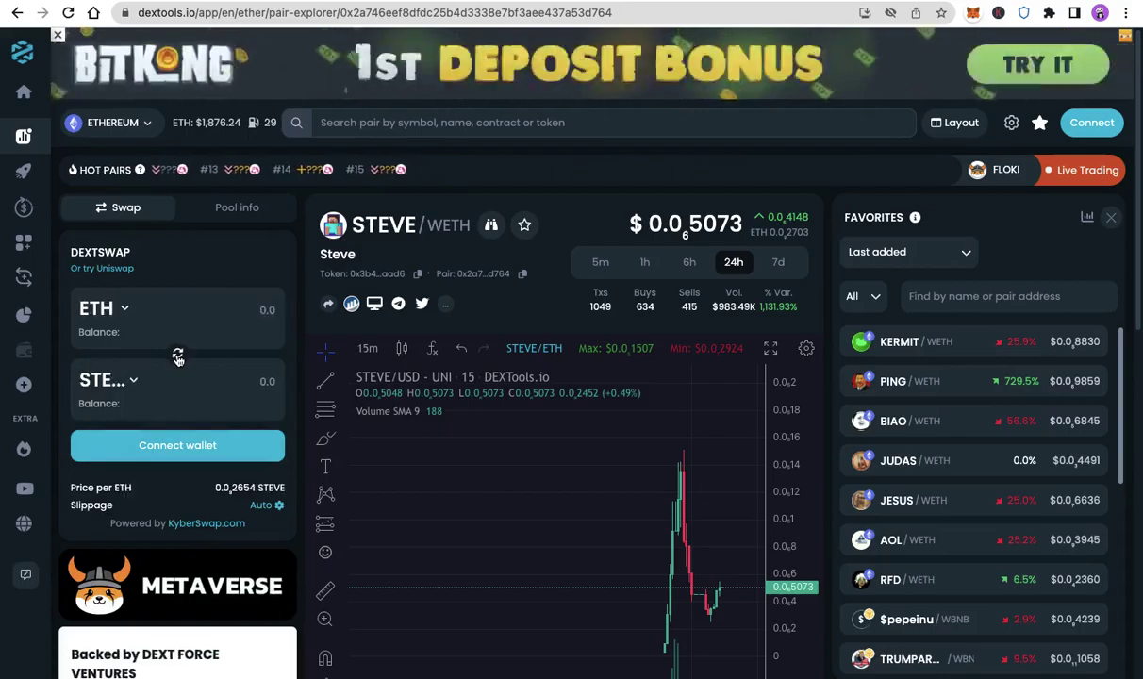
pyautogui.click(175, 455)
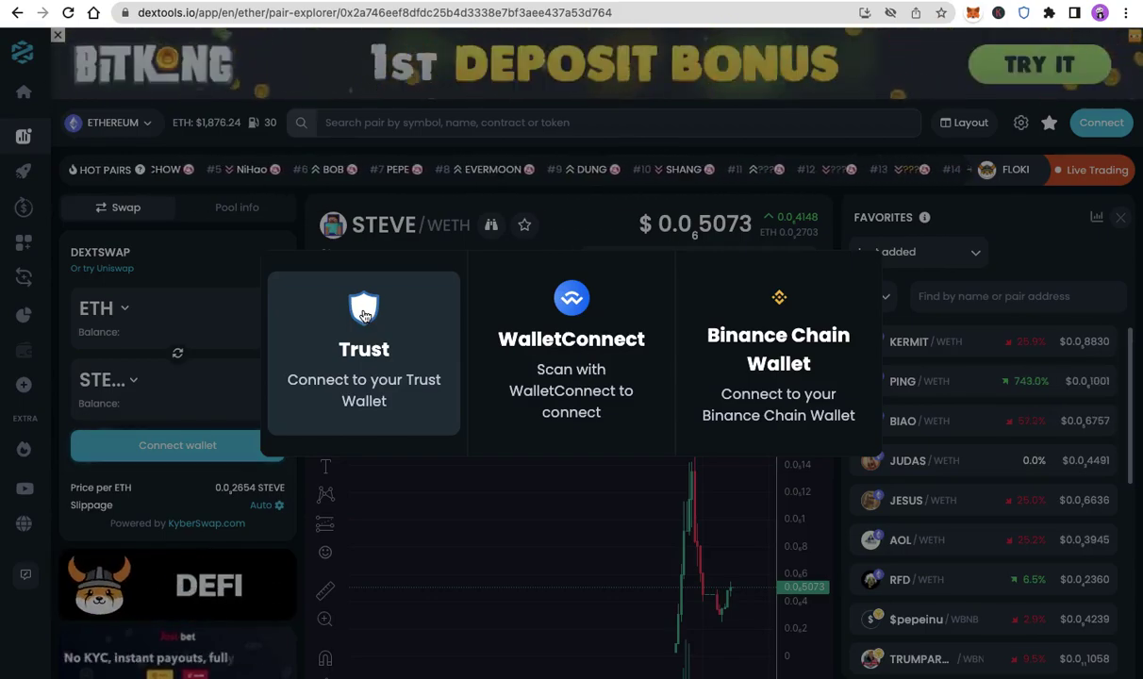
# Step: Connect Trust Wallet, unlocking it with the wallet password and approving the dextools.io request
pyautogui.click(364, 314)
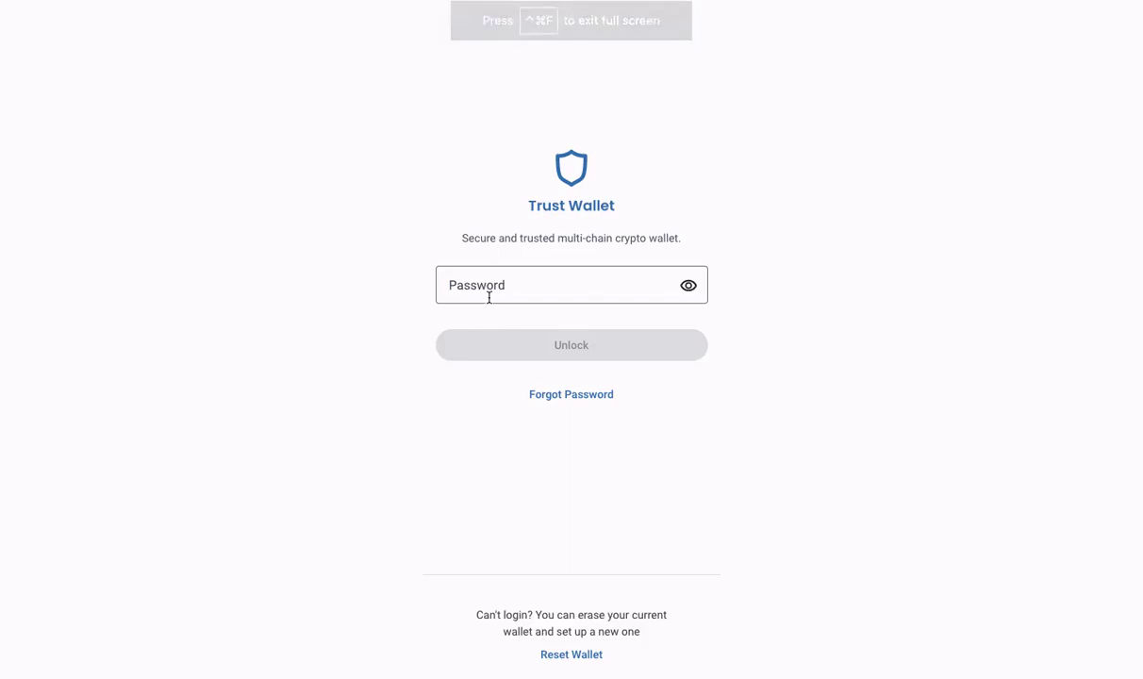
pyautogui.write('•')
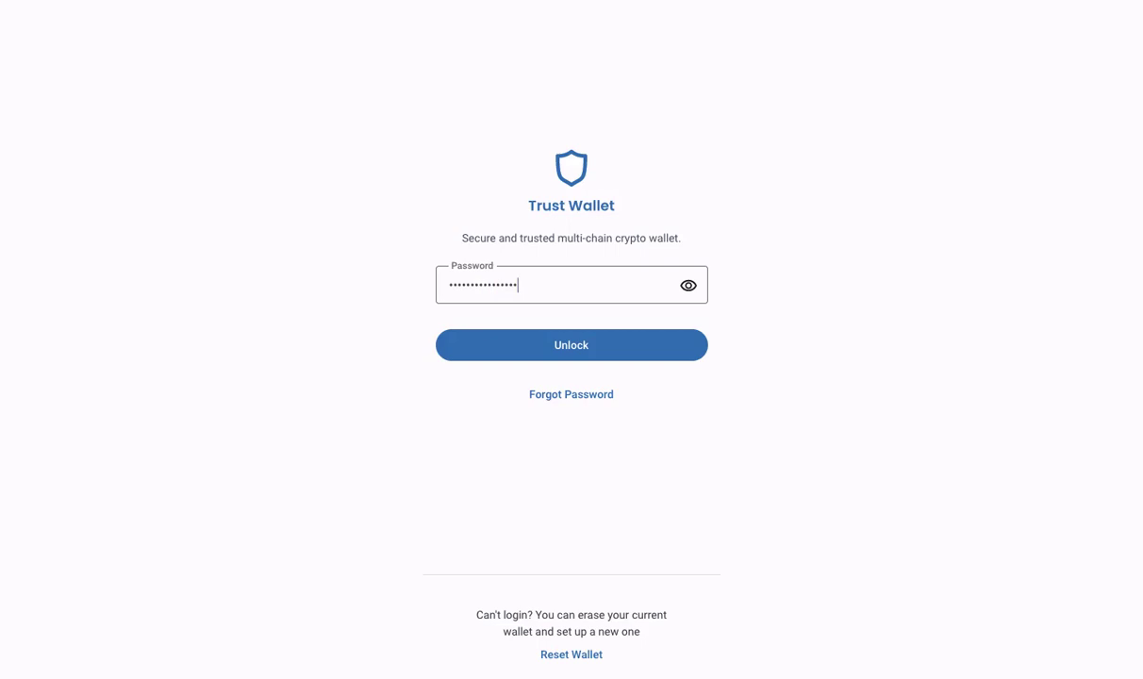
pyautogui.click(564, 346)
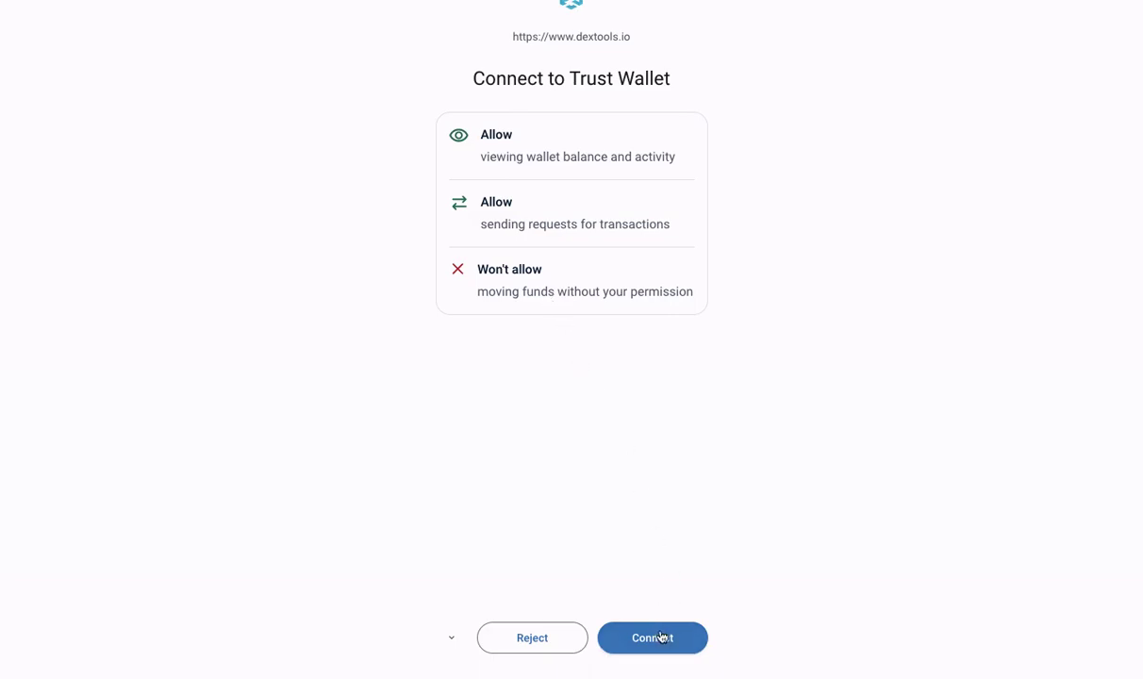
pyautogui.click(652, 637)
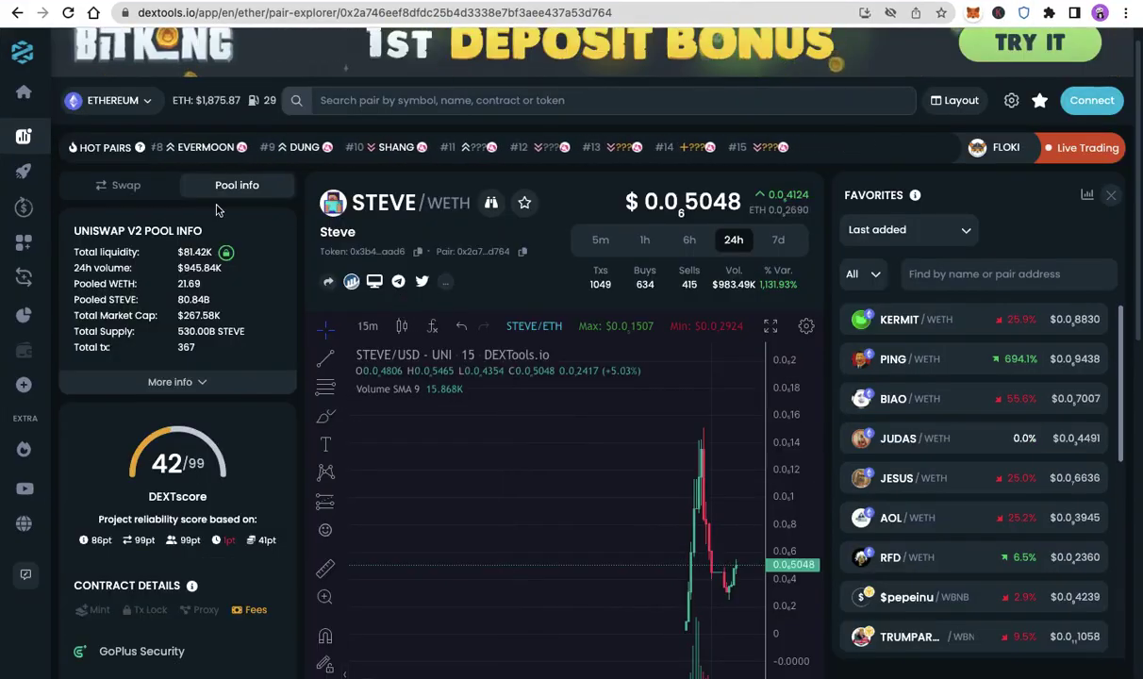
# Step: Swap 0.056 ETH for STEVE from the pair's swap form
pyautogui.click(126, 185)
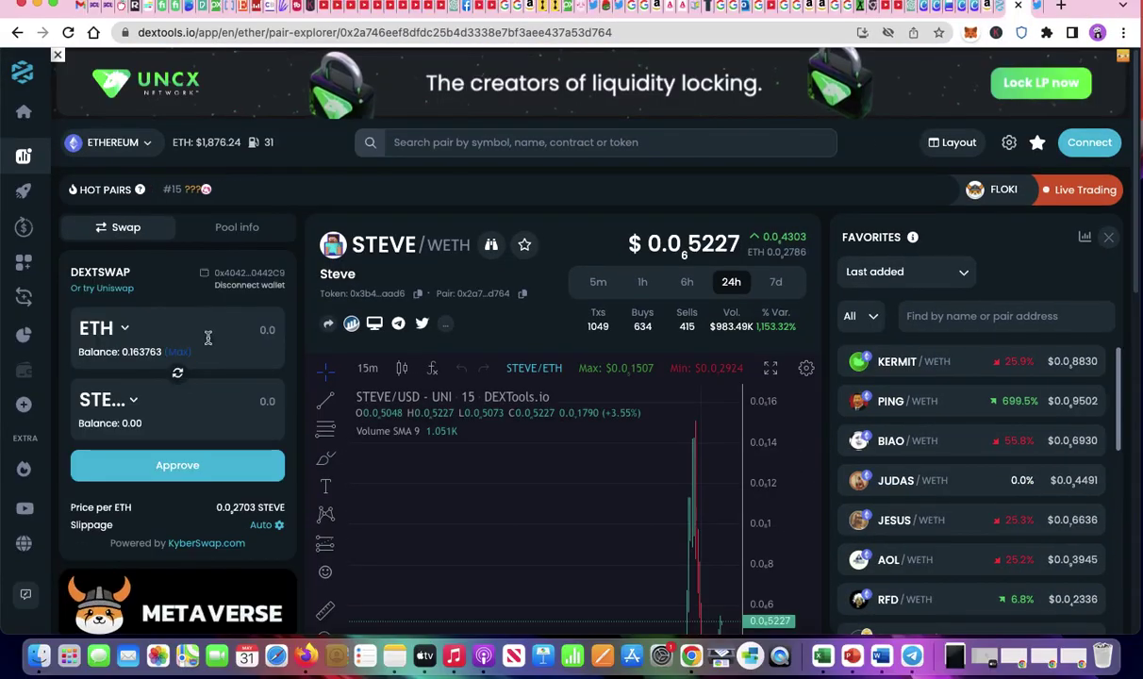
pyautogui.click(263, 329)
pyautogui.write('0.')
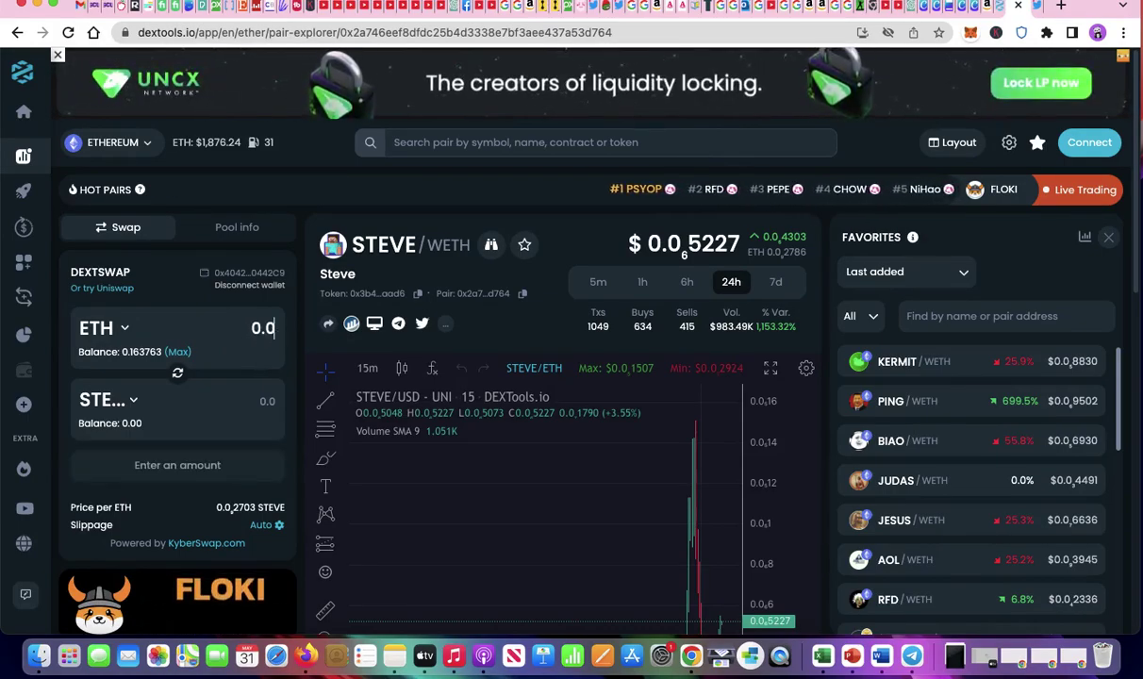
pyautogui.write('05')
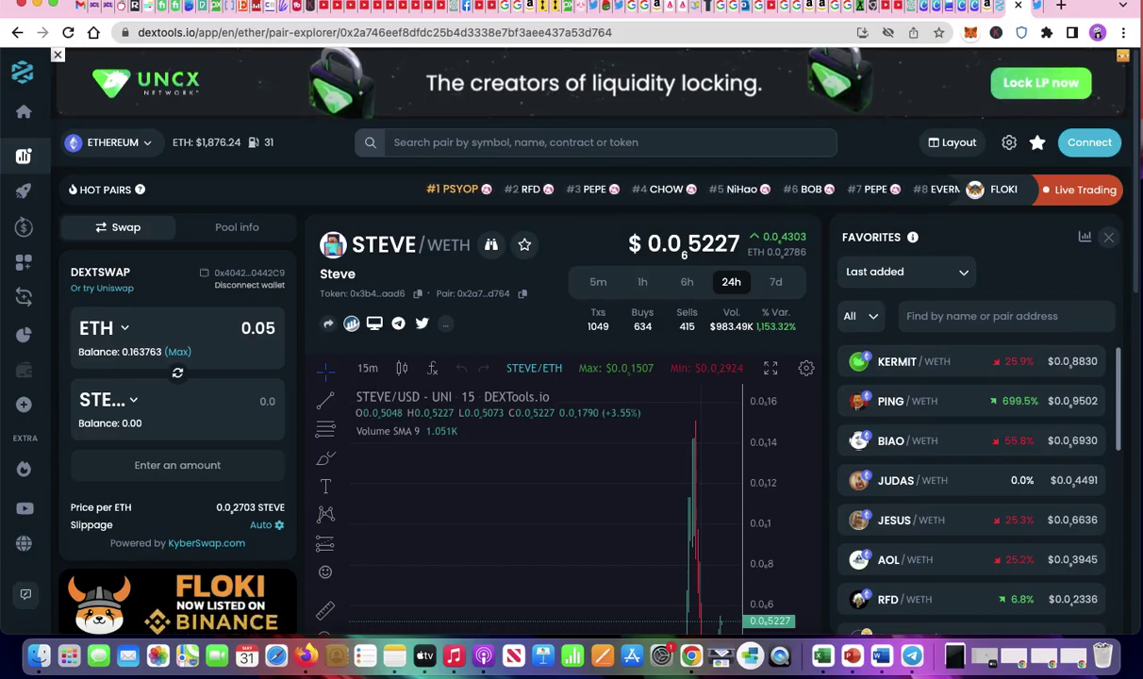
pyautogui.write('6')
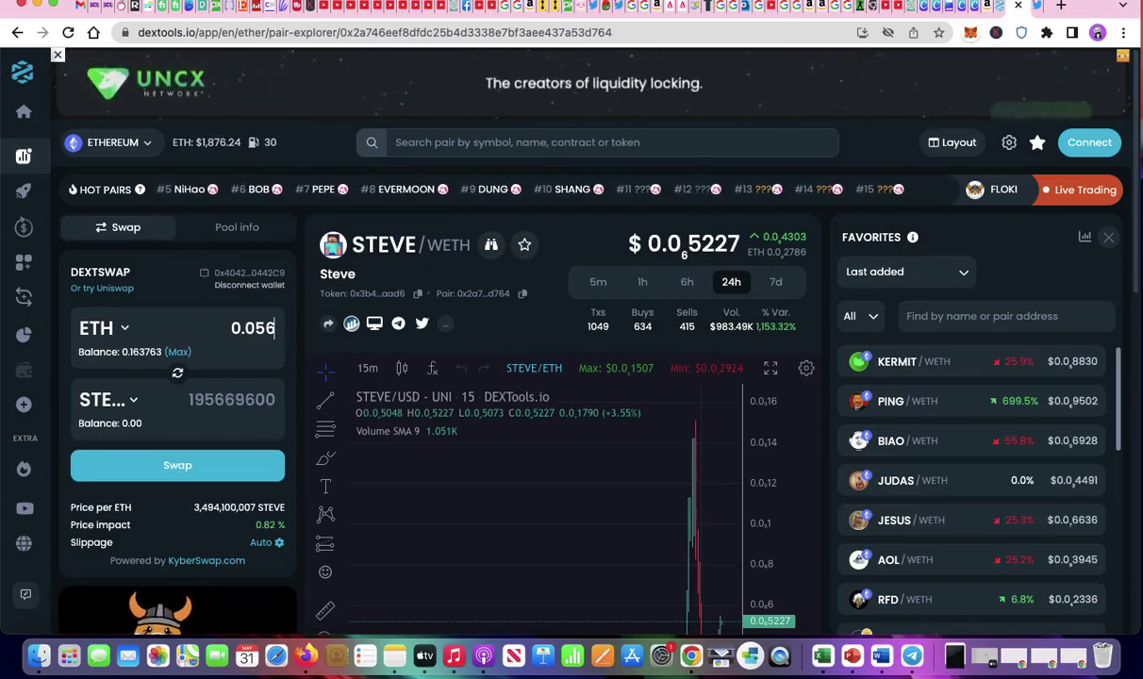
pyautogui.click(200, 470)
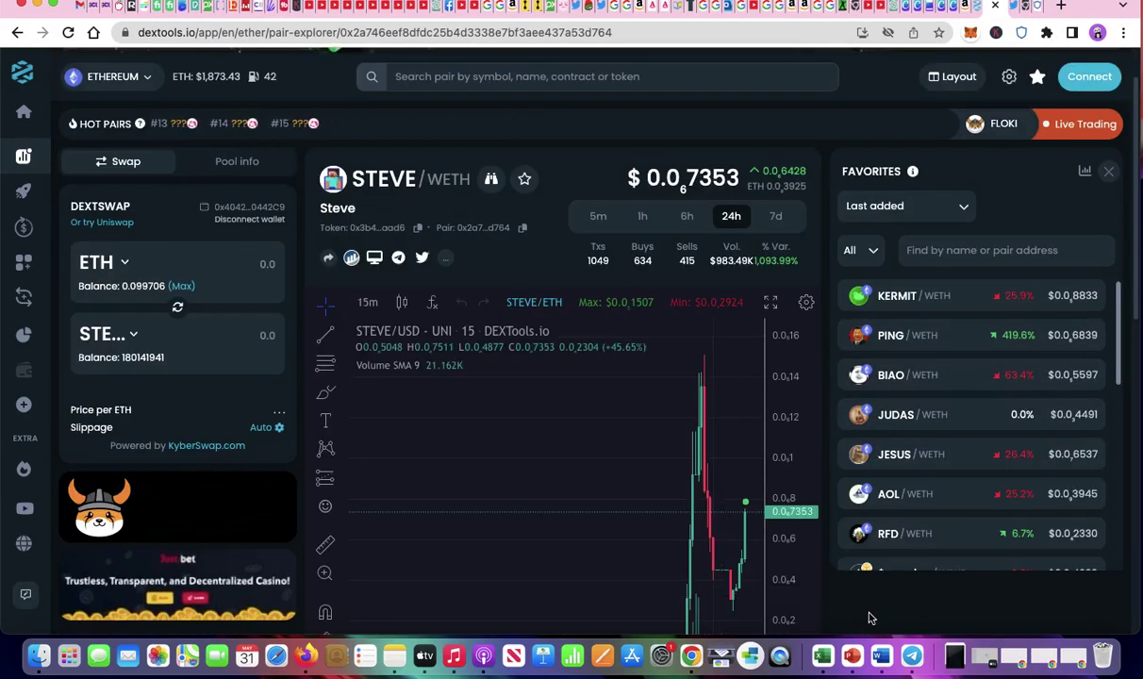
pyautogui.scroll(-5, 832, 602)
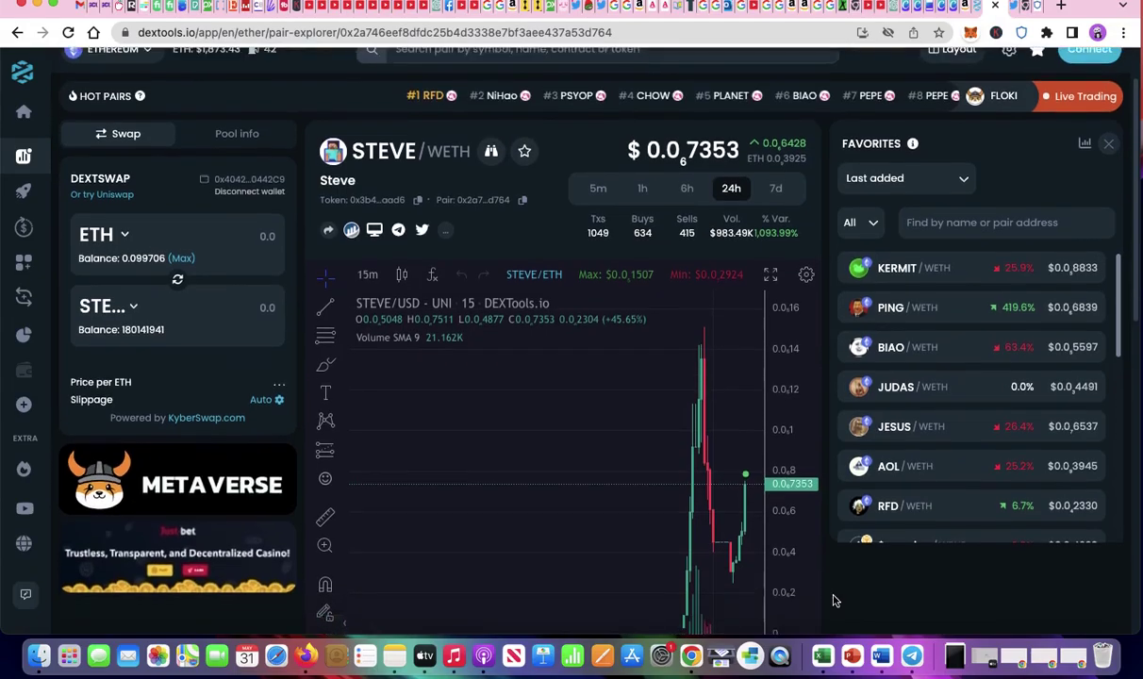
pyautogui.scroll(-4, 831, 601)
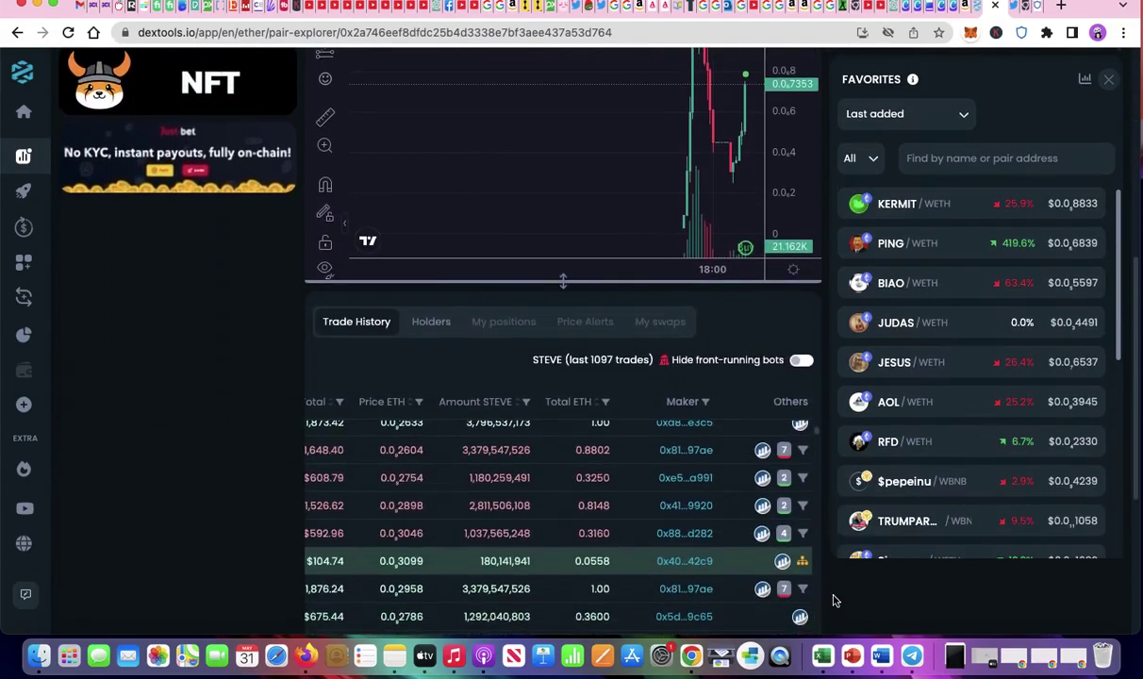
pyautogui.hscroll(-2, 721, 562)
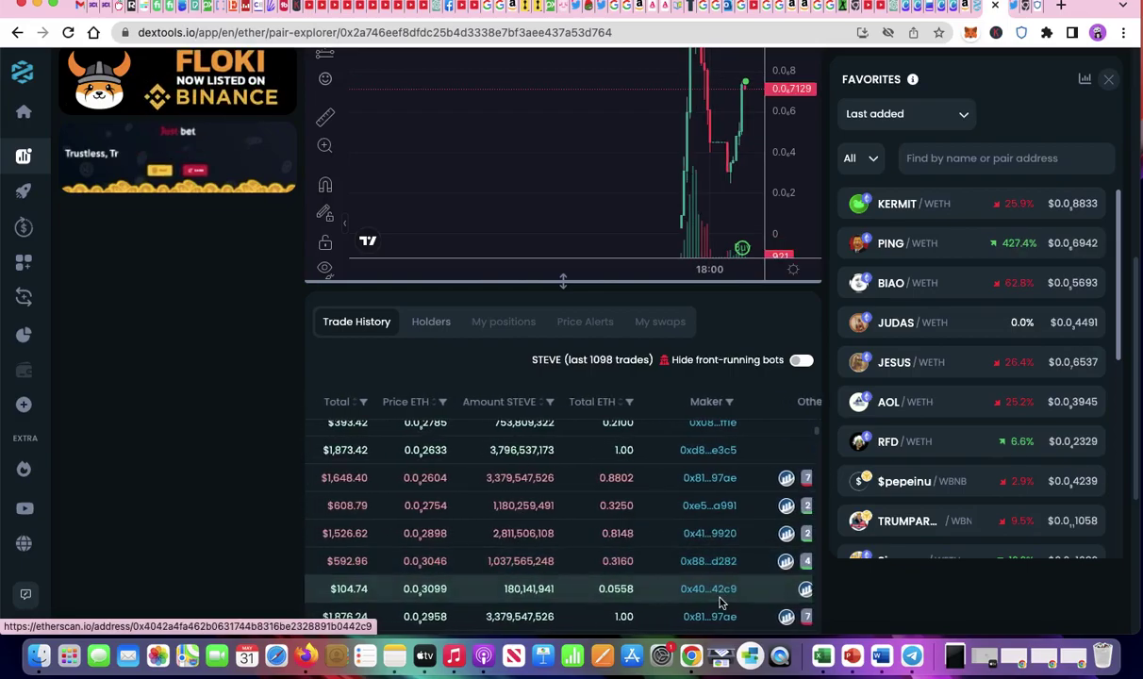
pyautogui.hscroll(-3, 721, 602)
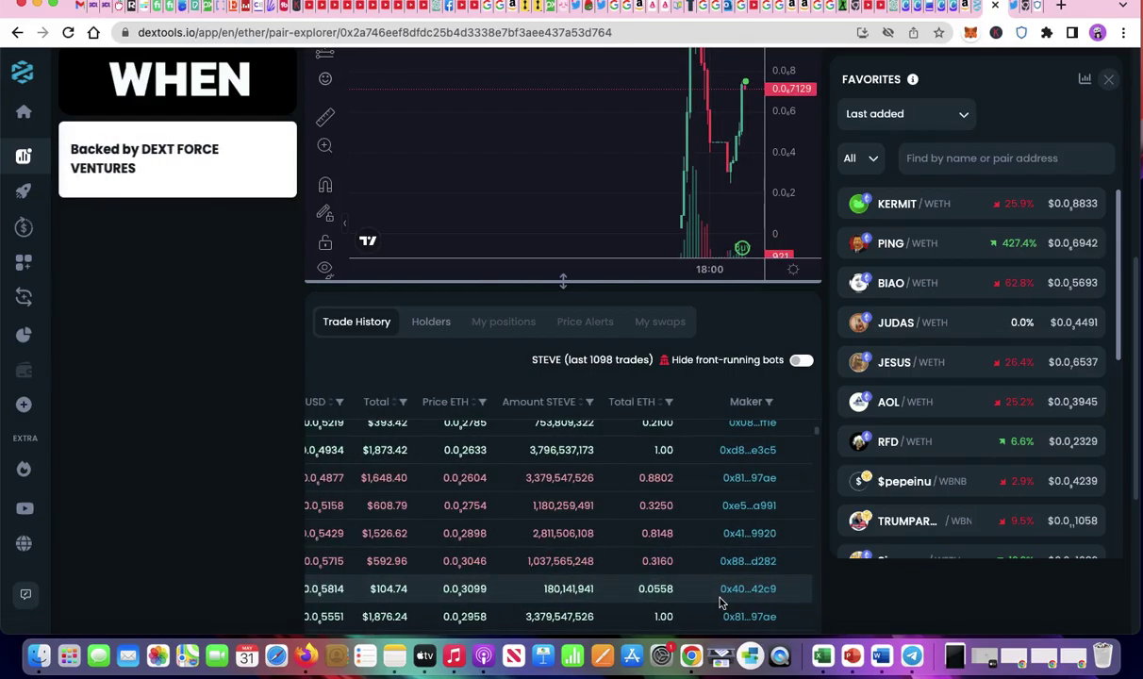
pyautogui.hscroll(-4, 721, 601)
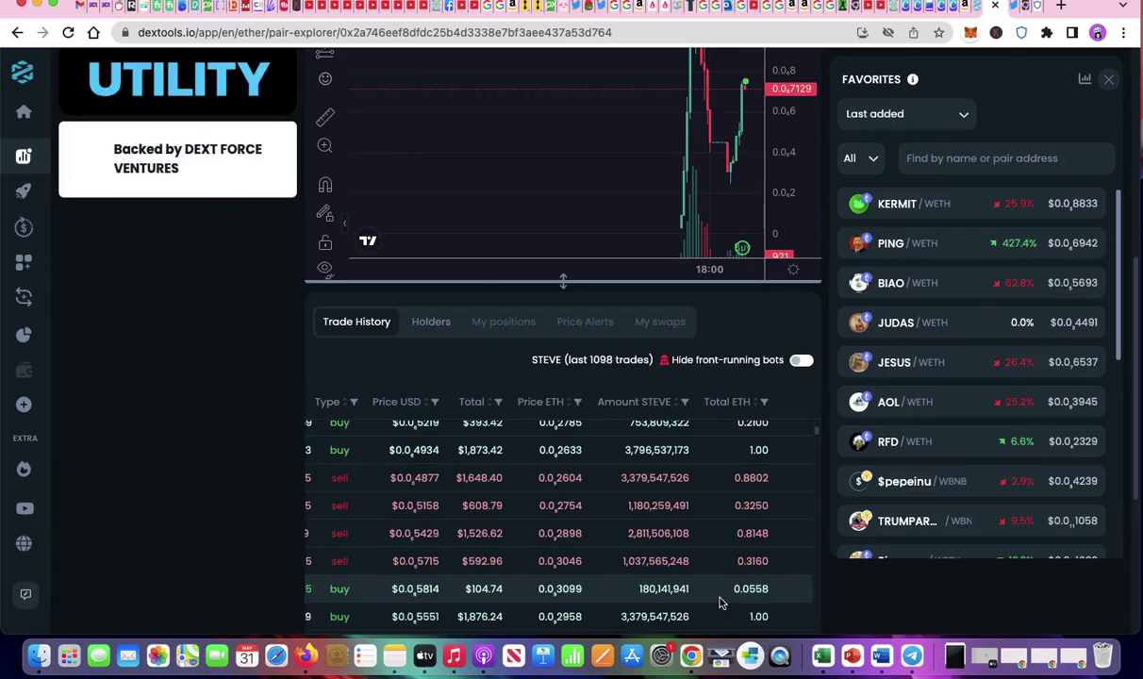
pyautogui.hscroll(-5, 721, 601)
pyautogui.scroll(5, 943, 592)
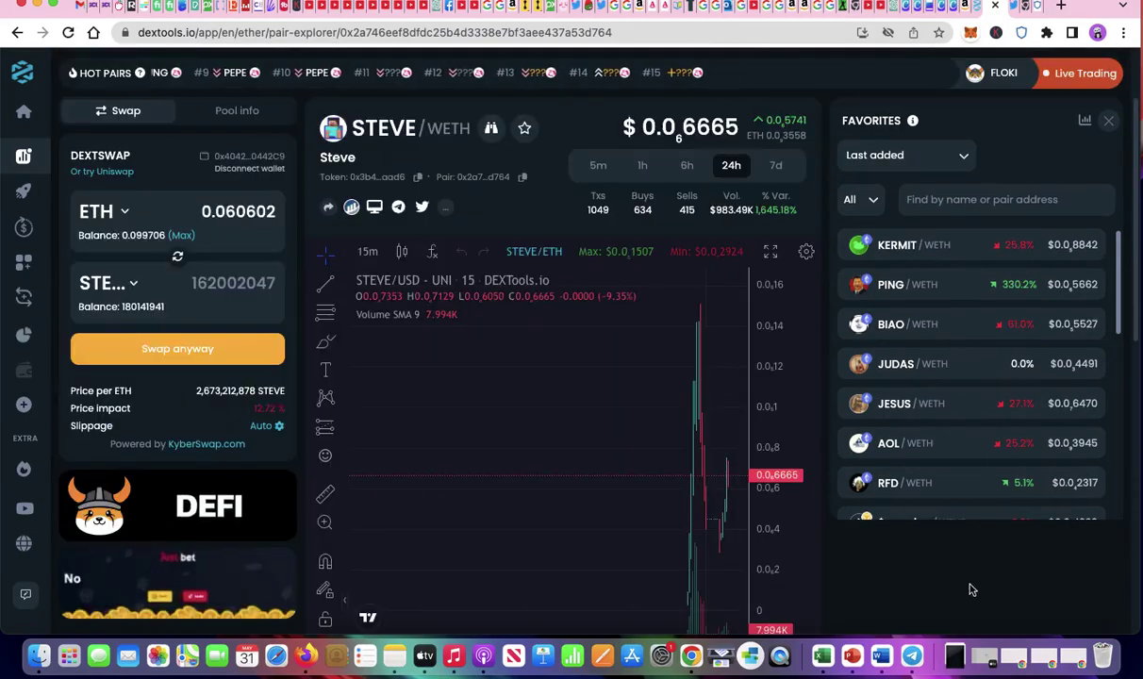
# Step: Reverse the swap to sell the Max 180141940.59144 STEVE, start Approve, and unlock Trust Wallet with its password
pyautogui.click(178, 258)
pyautogui.click(179, 236)
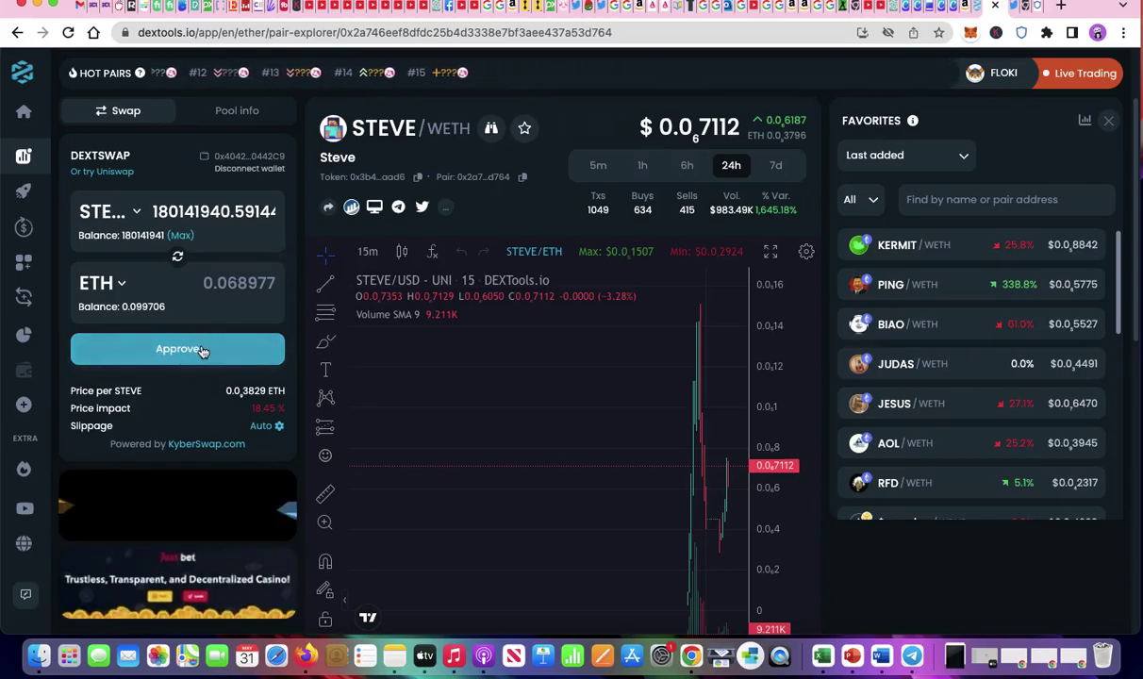
pyautogui.click(201, 349)
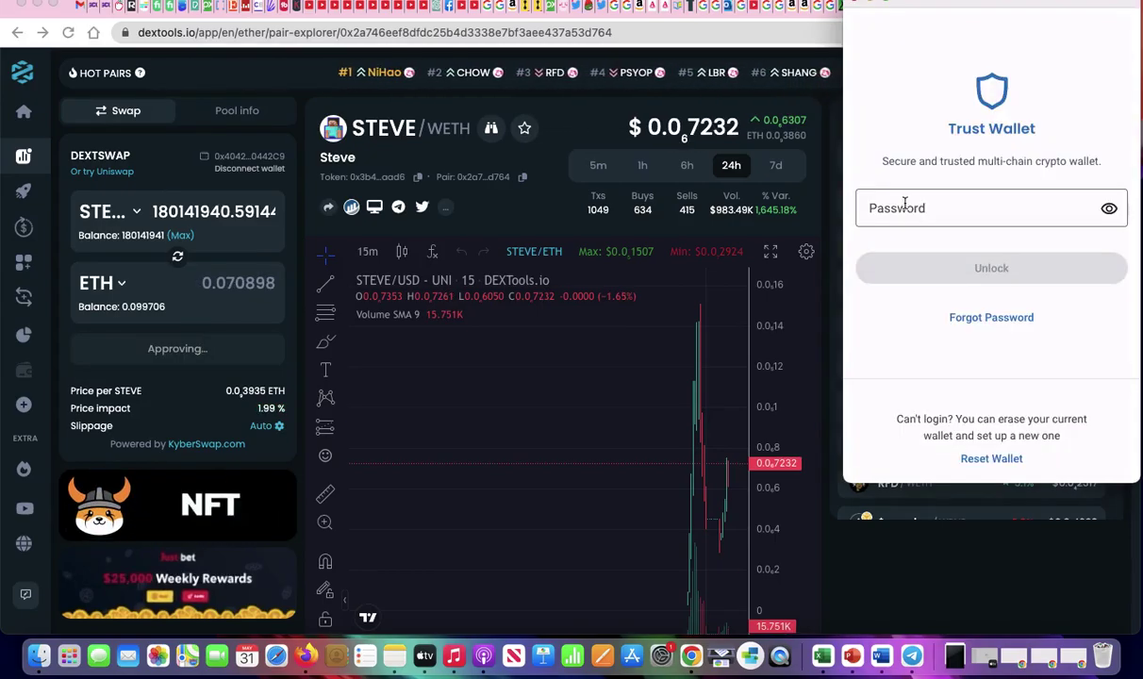
pyautogui.write('•')
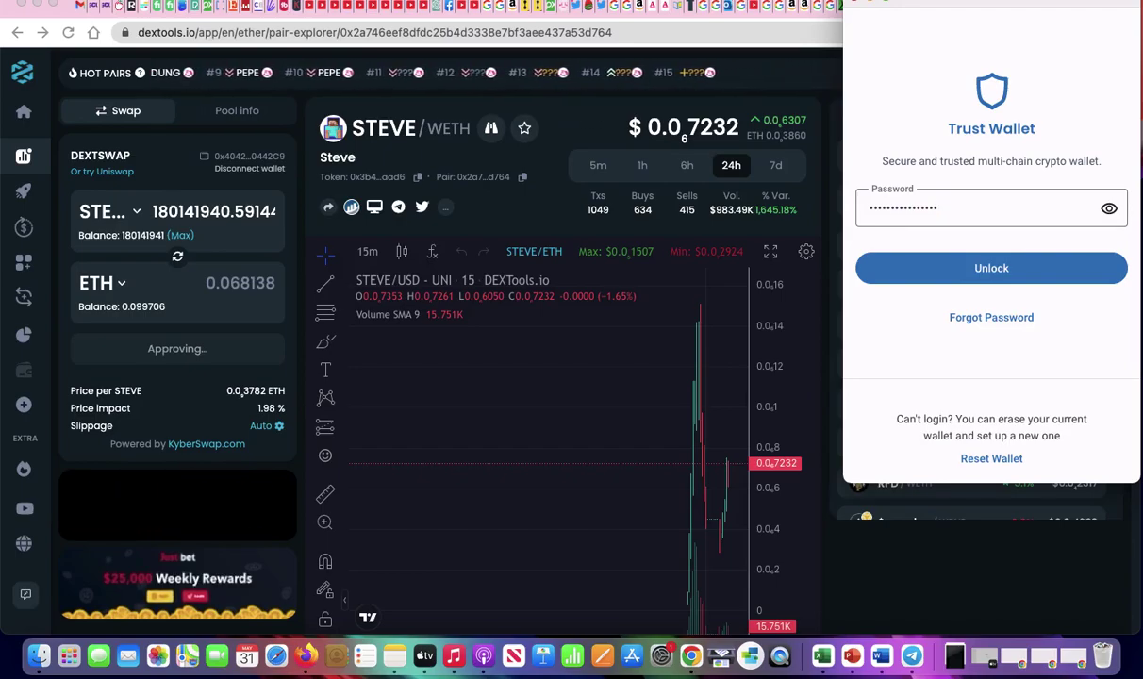
pyautogui.click(971, 270)
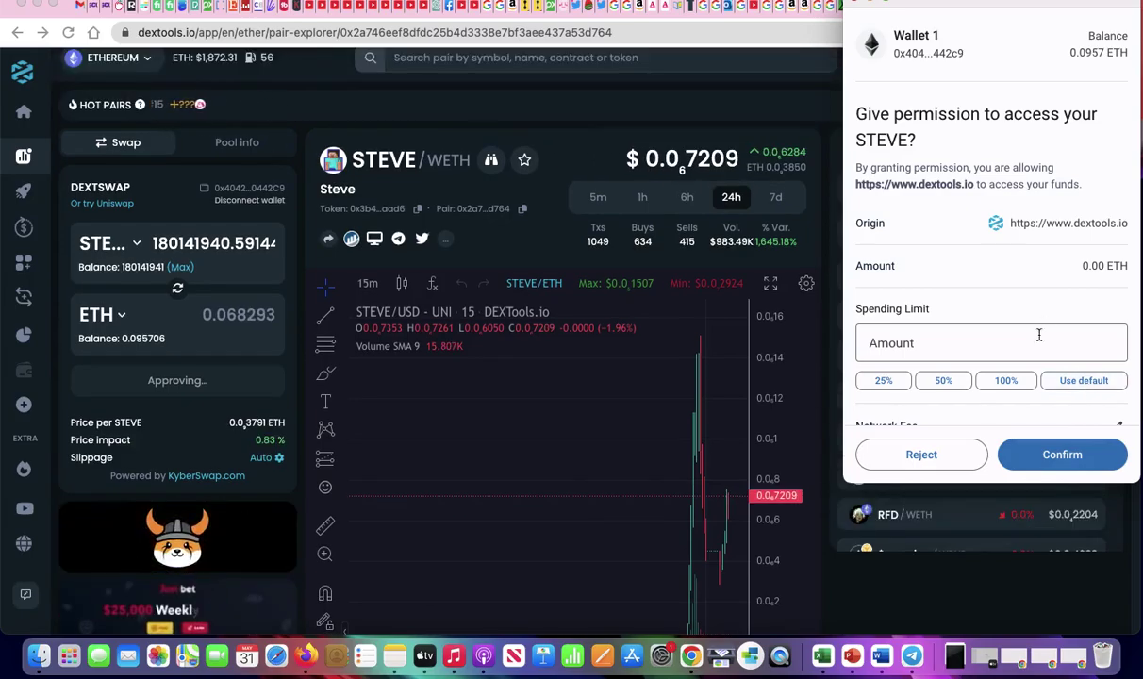
# Step: Grant dextools.io the default unlimited STEVE spending limit, accept the risk warning, and confirm the swap
pyautogui.click(1074, 381)
pyautogui.scroll(-3, 1074, 381)
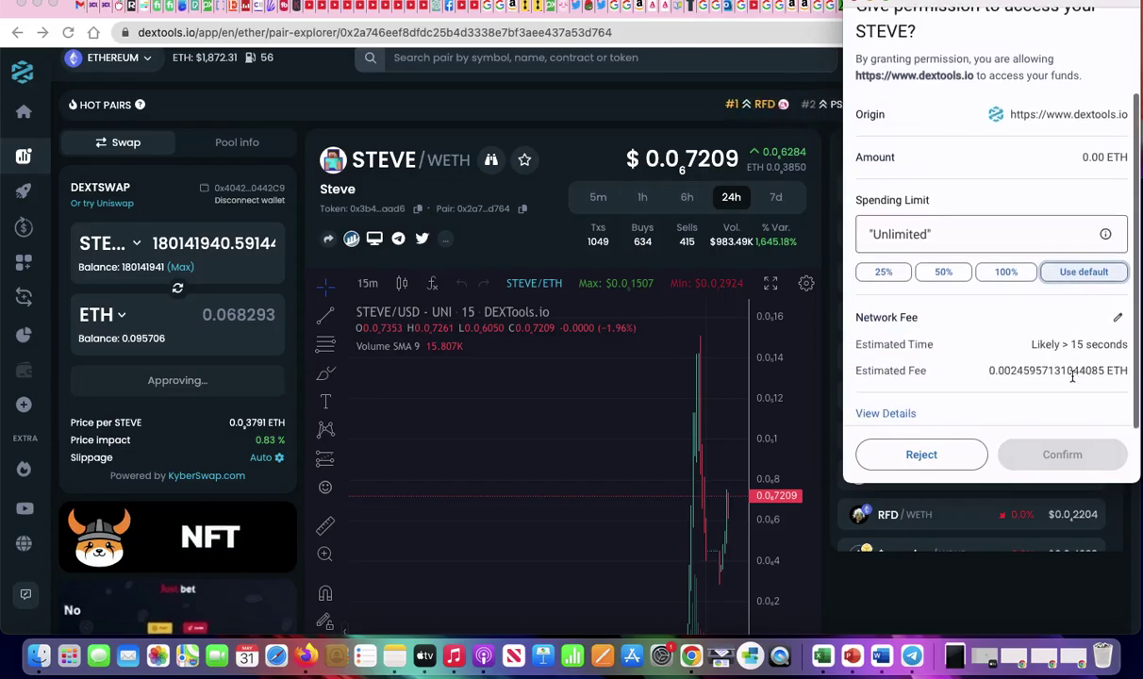
pyautogui.click(1071, 458)
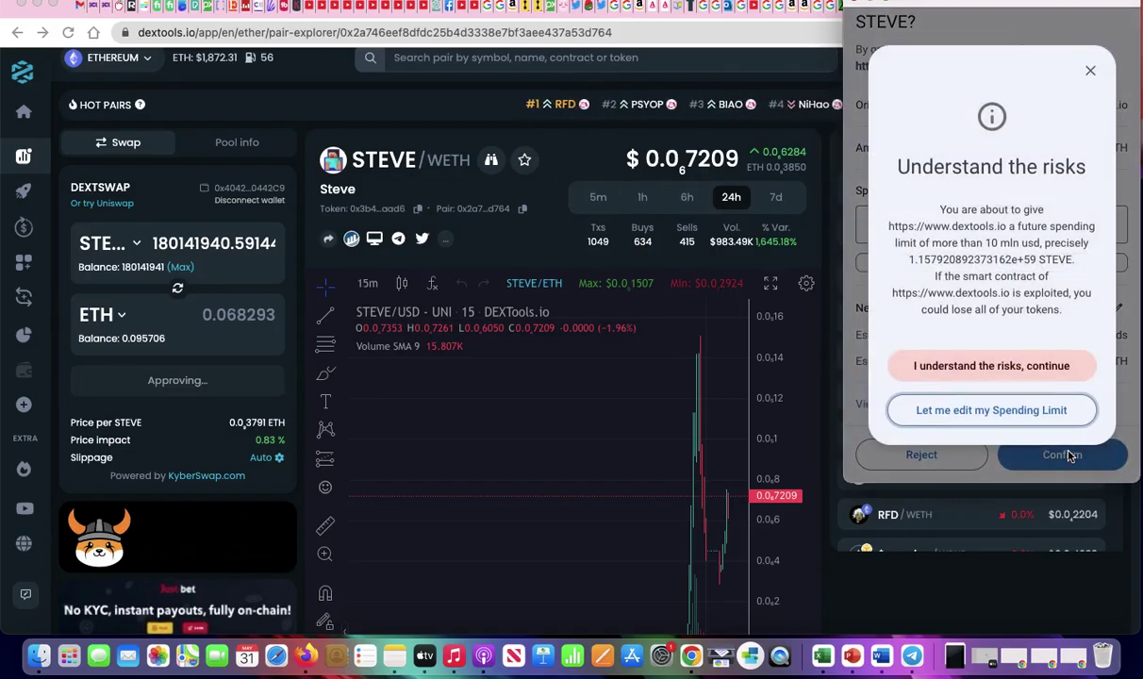
pyautogui.click(1016, 367)
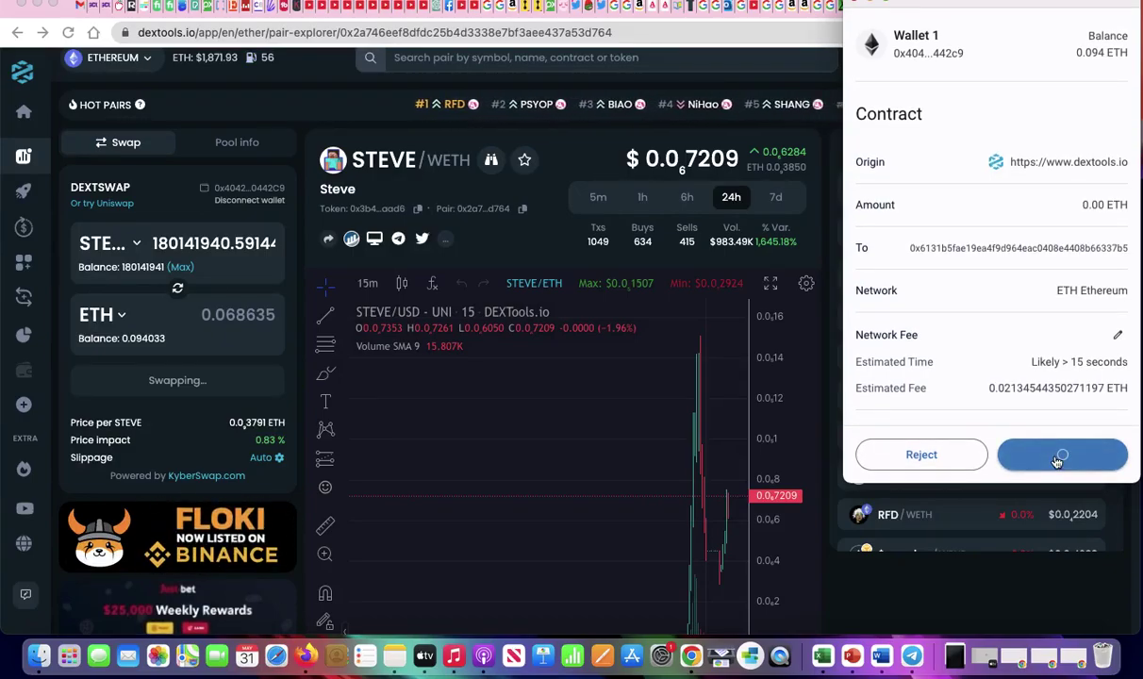
pyautogui.click(1060, 455)
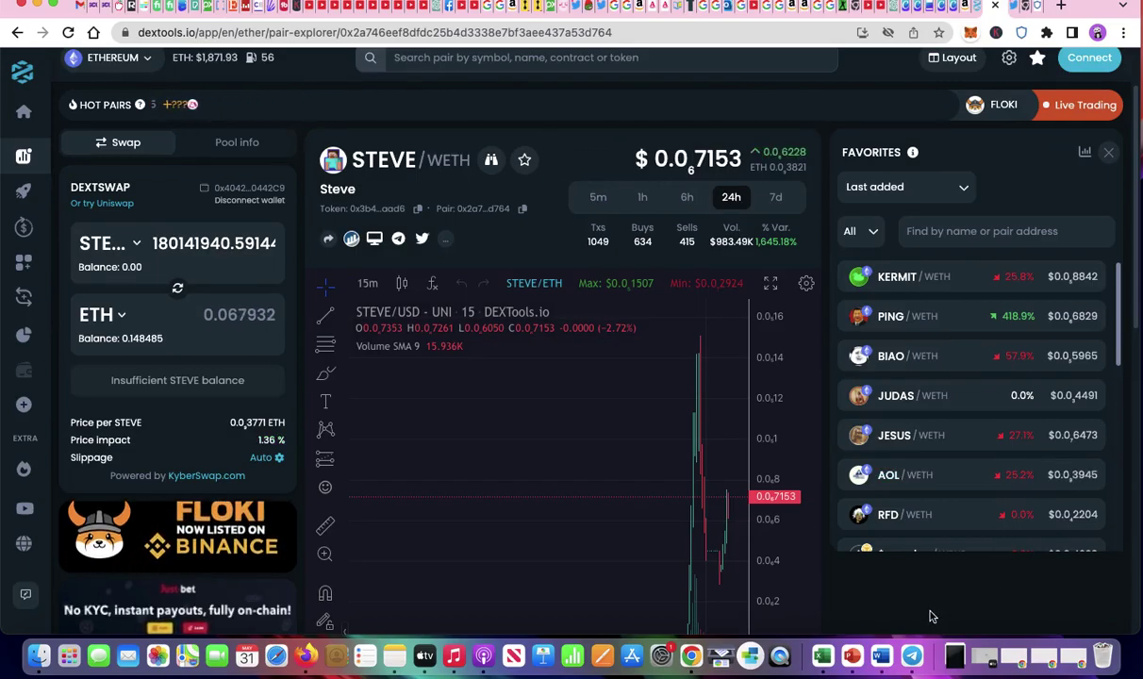
# Step: Scroll to Trade History and inspect the 180,141,941 STEVE sell row and its Maker address
pyautogui.scroll(-5, 930, 614)
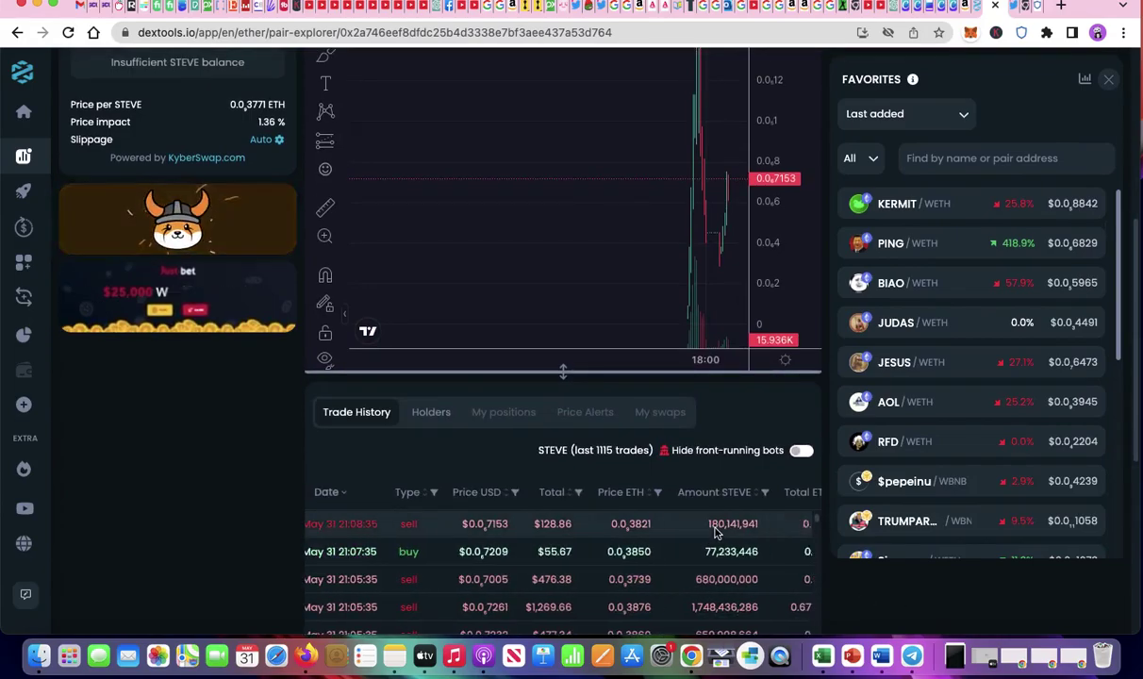
pyautogui.hscroll(5, 714, 534)
pyautogui.hscroll(2, 717, 534)
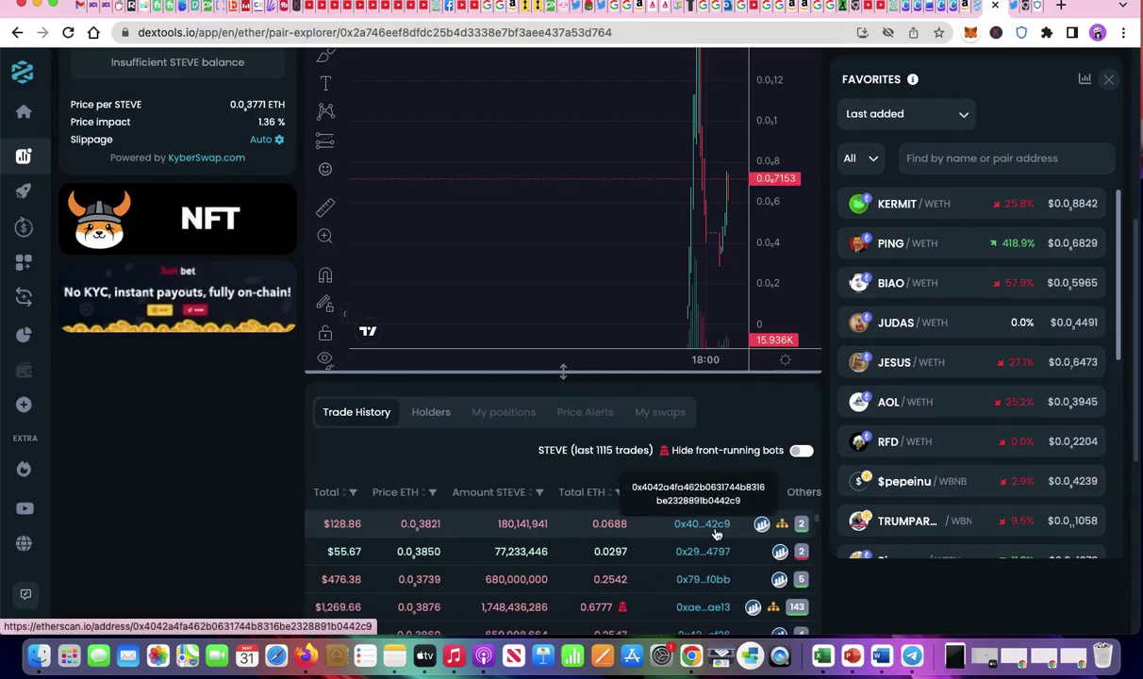
pyautogui.hscroll(-4, 715, 533)
pyautogui.hscroll(-6, 715, 529)
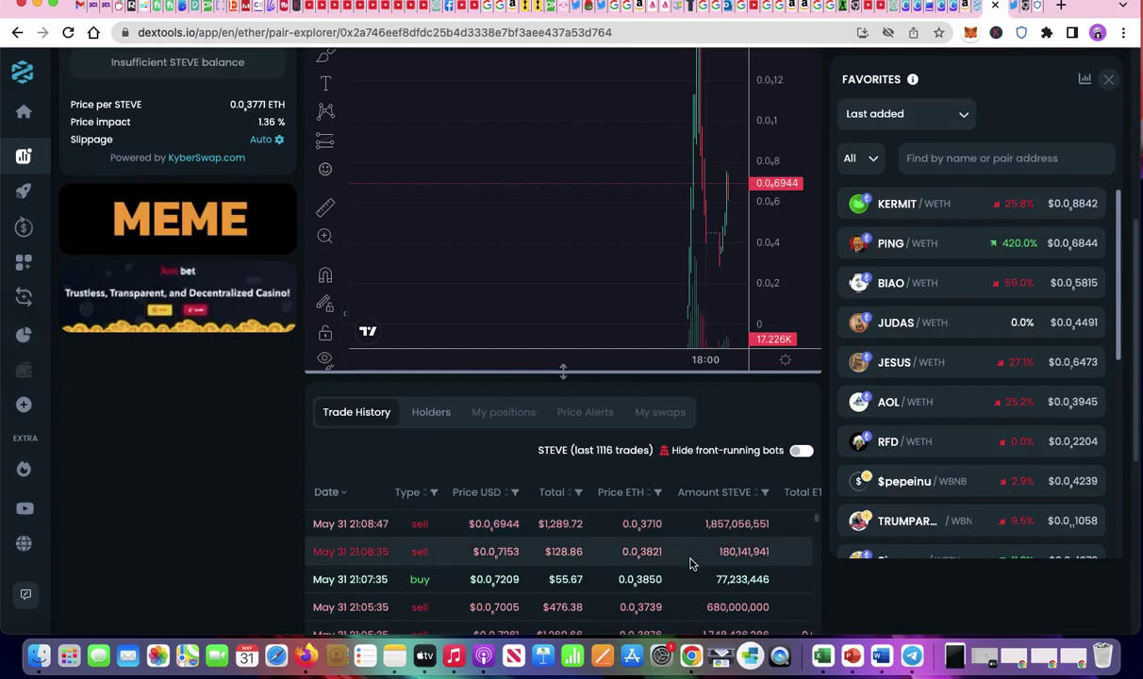
pyautogui.hscroll(6, 689, 563)
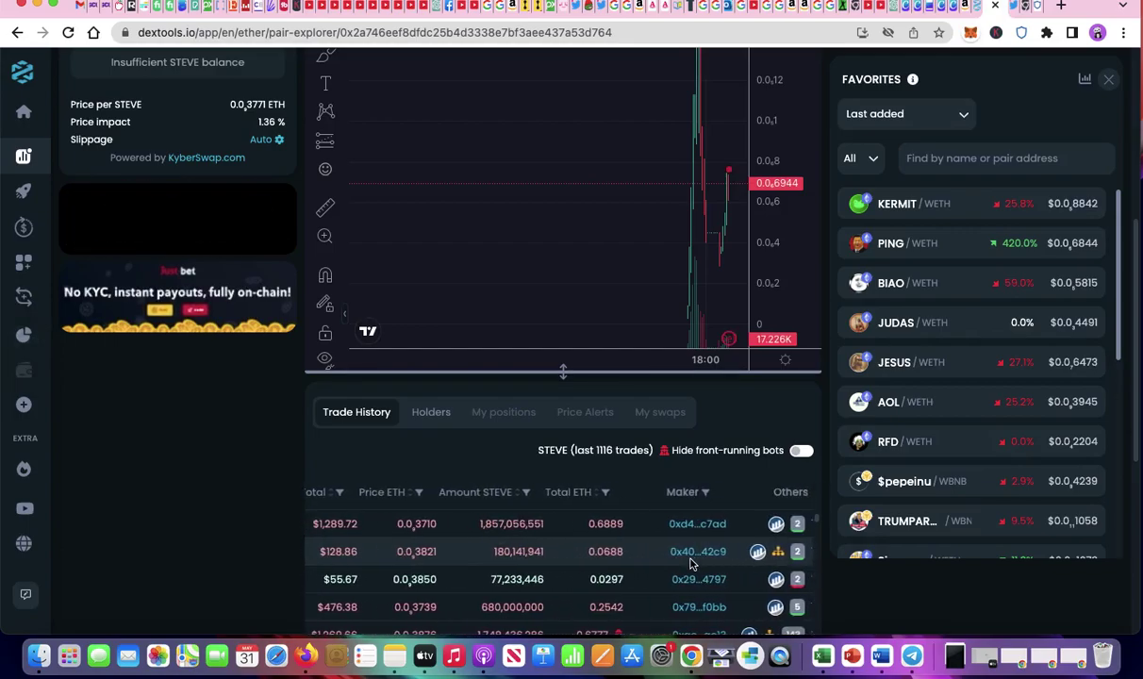
pyautogui.hscroll(-6, 689, 564)
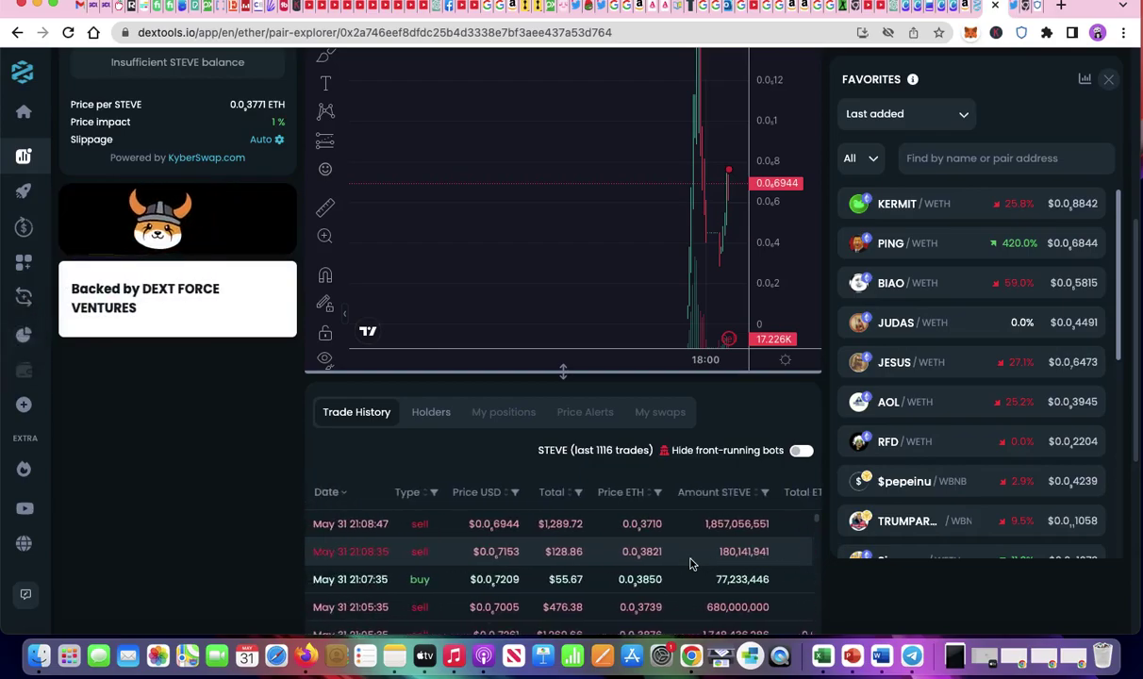